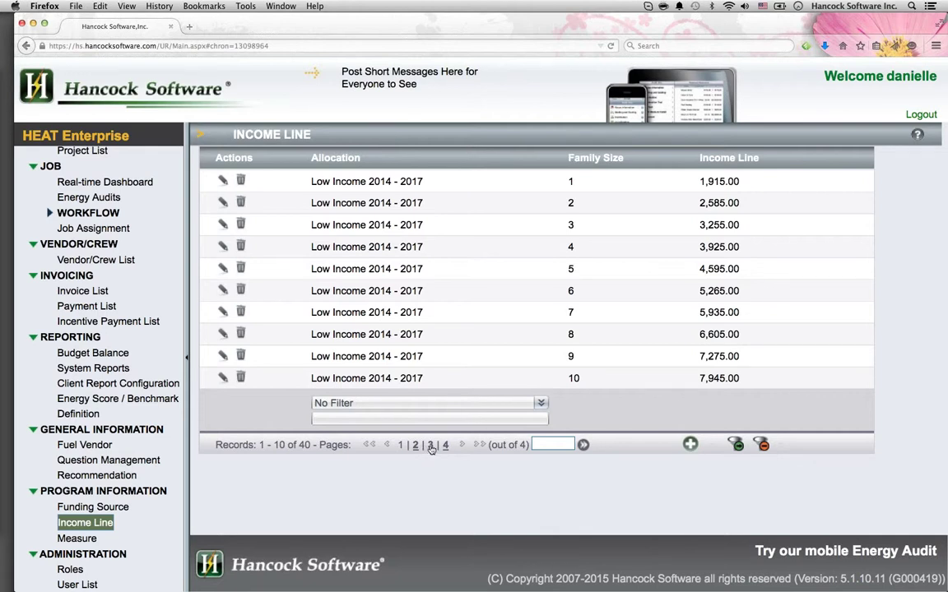
# Step: Show Income Line records 21–30, then open the Client List
pyautogui.click(430, 446)
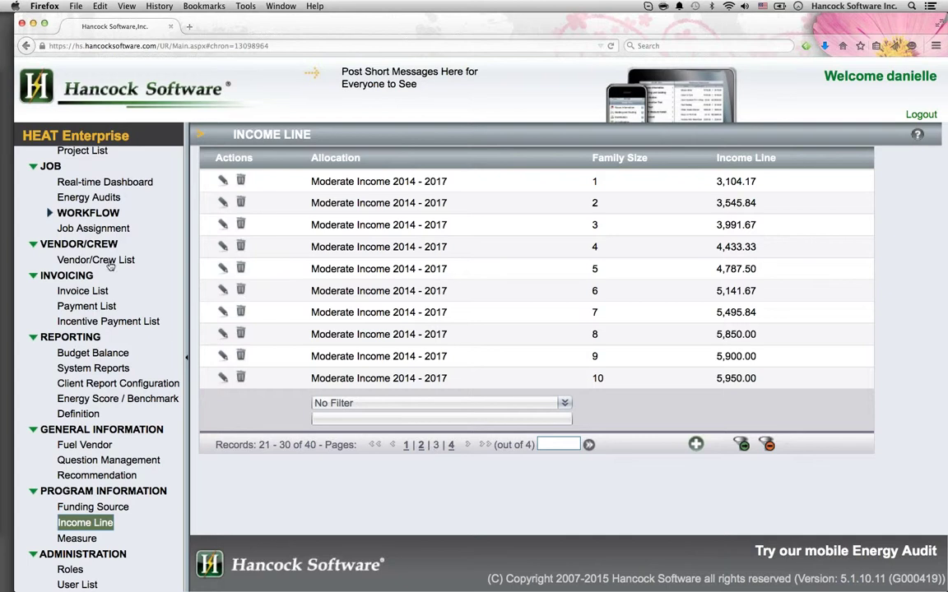
pyautogui.scroll(3, 99, 239)
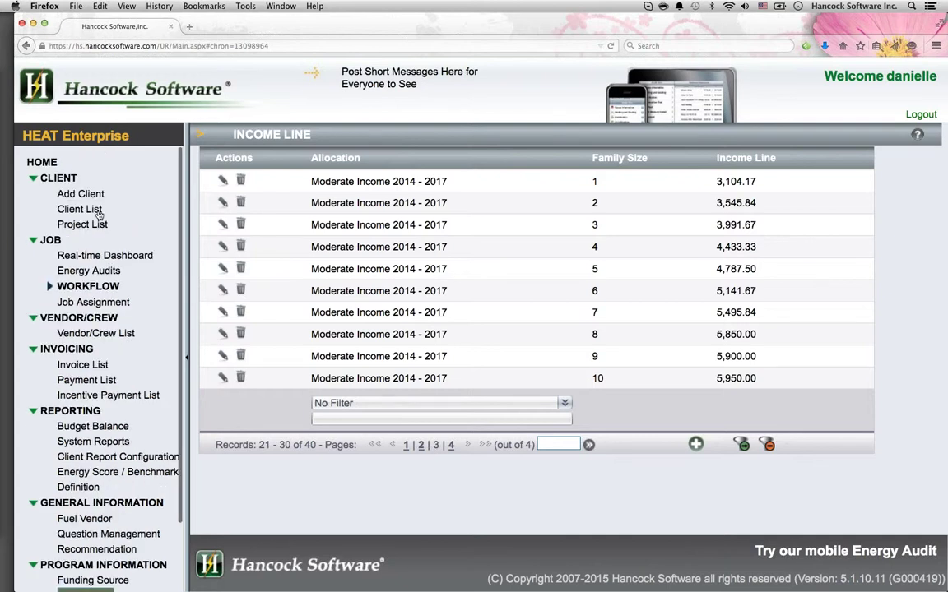
pyautogui.click(79, 209)
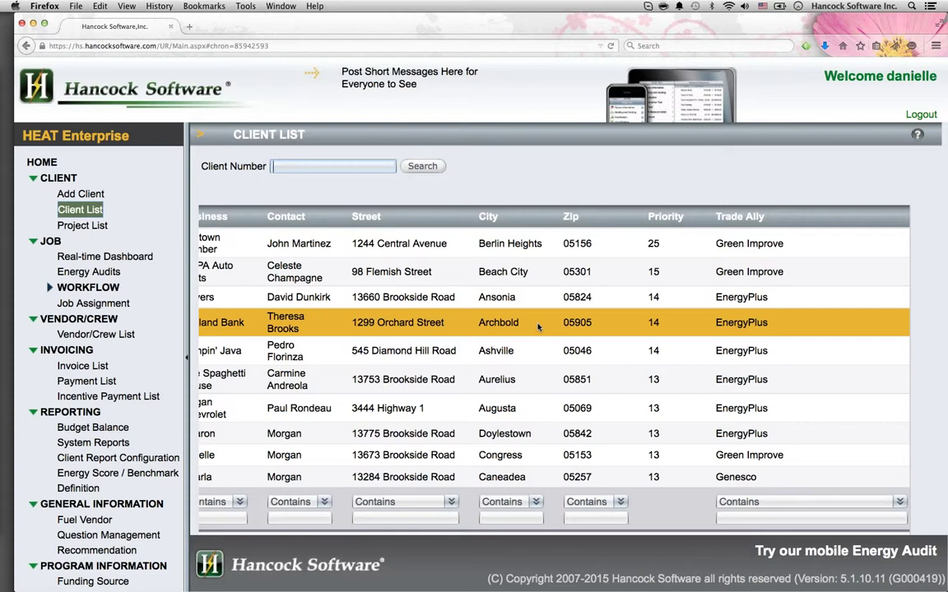
# Step: Bring up the macOS application switcher from the Client List page
pyautogui.press('super+Tab')
pyautogui.press('super+Tab')
pyautogui.press('super+Tab')
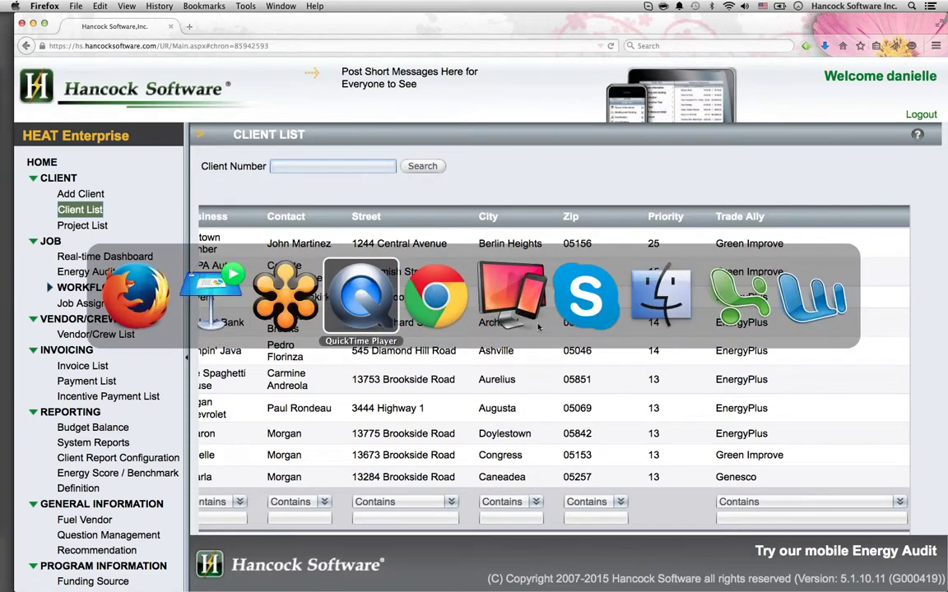
# Step: Switch to the Reflector iPad mirror showing the Home Energy Audit screen
pyautogui.press('space')
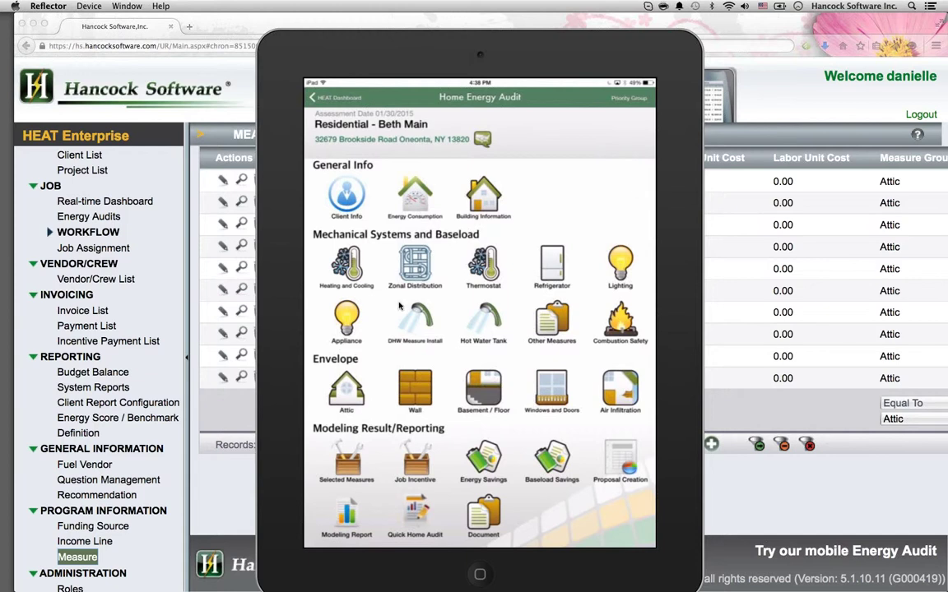
# Step: Review the iPad's Attic entry (R-30 Fiberglass, $960), then bring the portal's Measure list forward
pyautogui.click(344, 376)
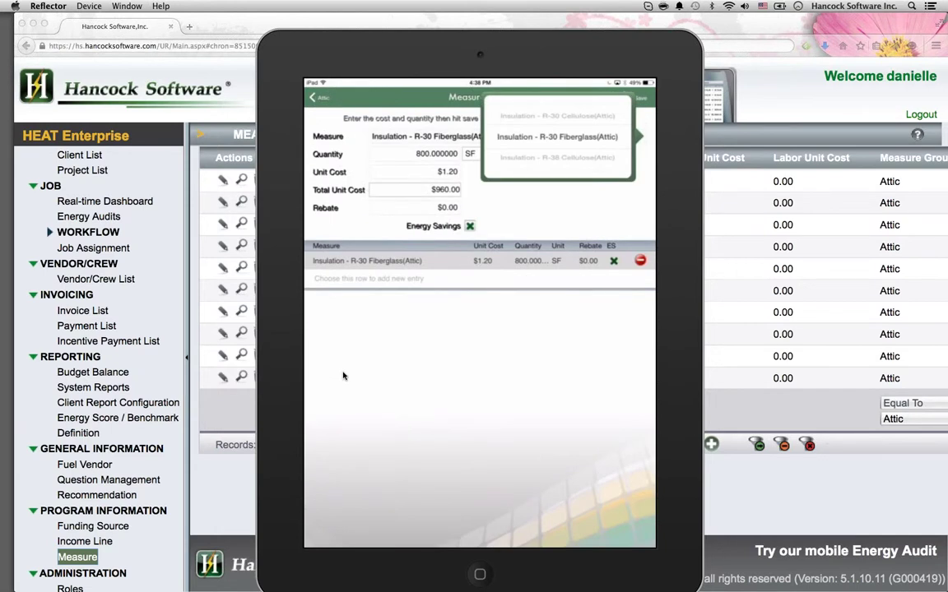
pyautogui.click(238, 478)
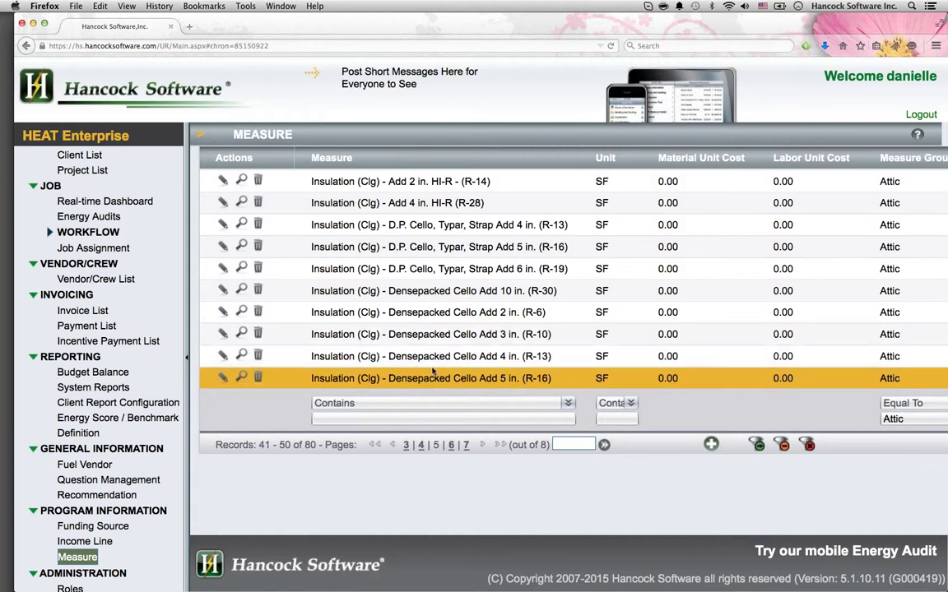
# Step: Return to the Reflector iPad mirror and open the Energy Savings report
pyautogui.press('super+Tab')
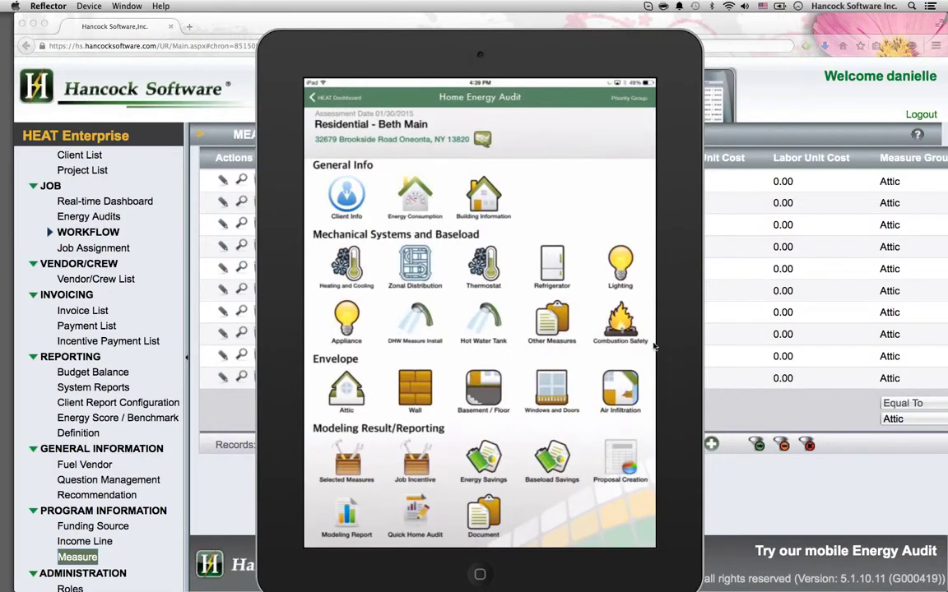
pyautogui.click(484, 460)
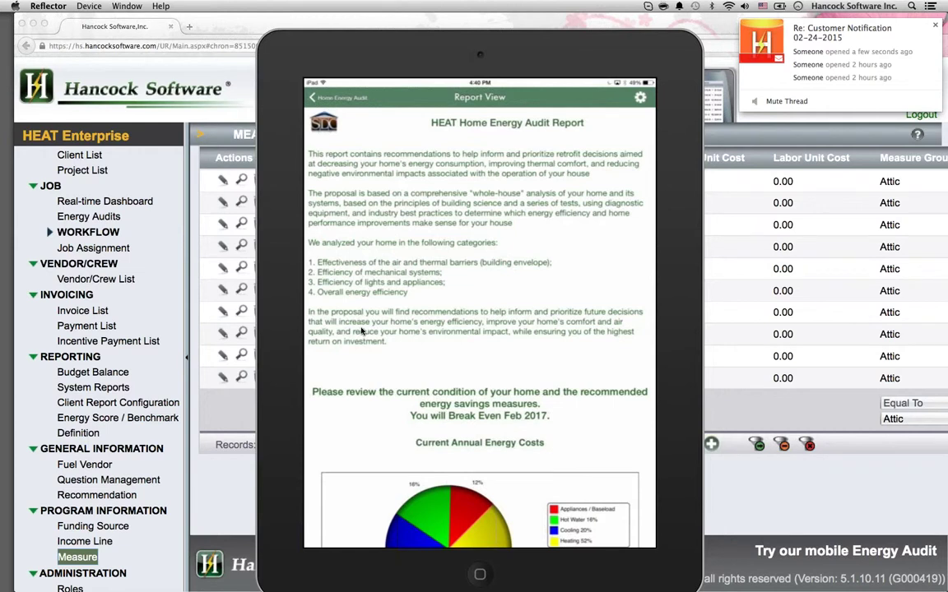
# Step: Scroll the audit report down to the heating cost share and electric usage projections
pyautogui.scroll(-5, 362, 331)
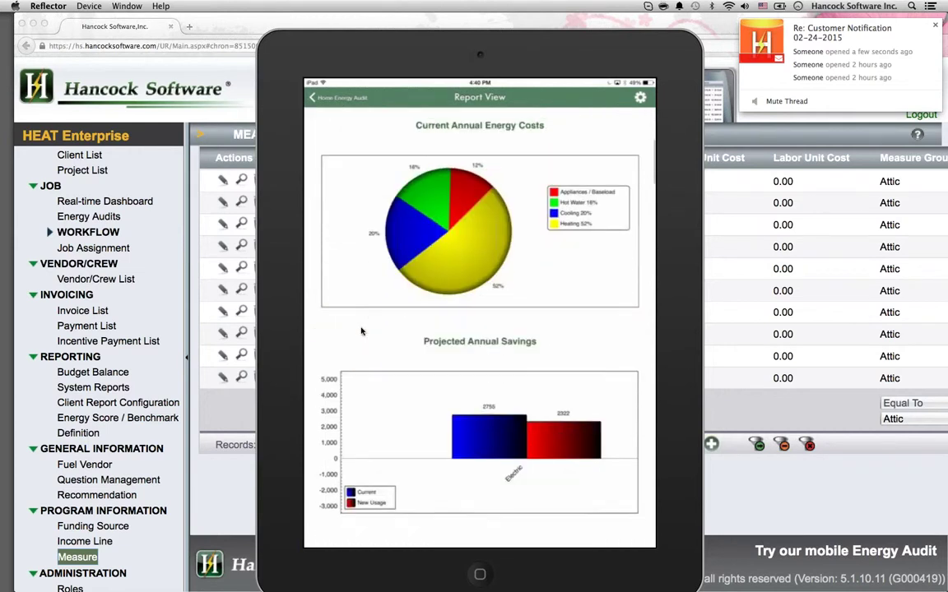
# Step: Scroll through the report's savings charts and recommendations, then switch back to the web portal
pyautogui.scroll(-10, 361, 331)
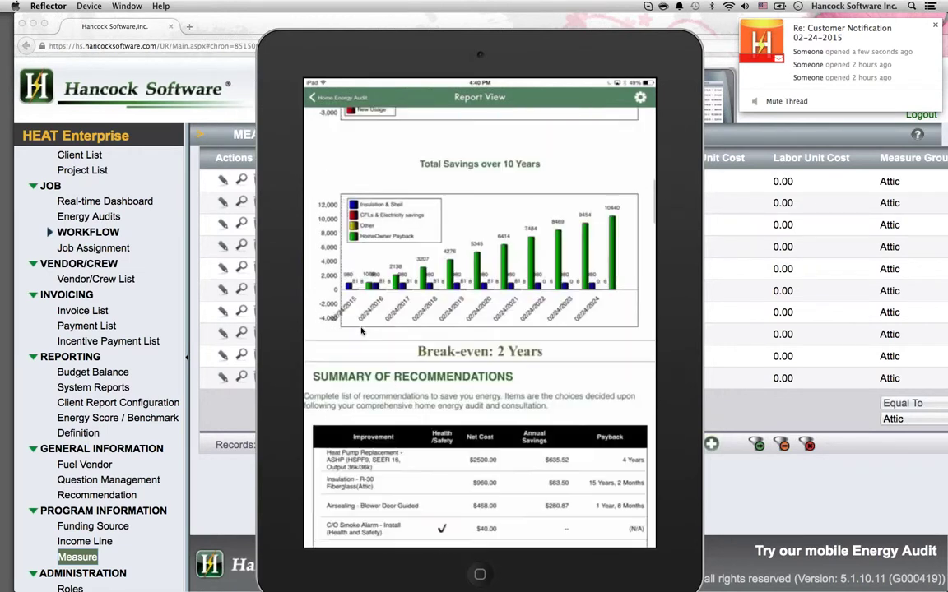
pyautogui.scroll(-5, 361, 331)
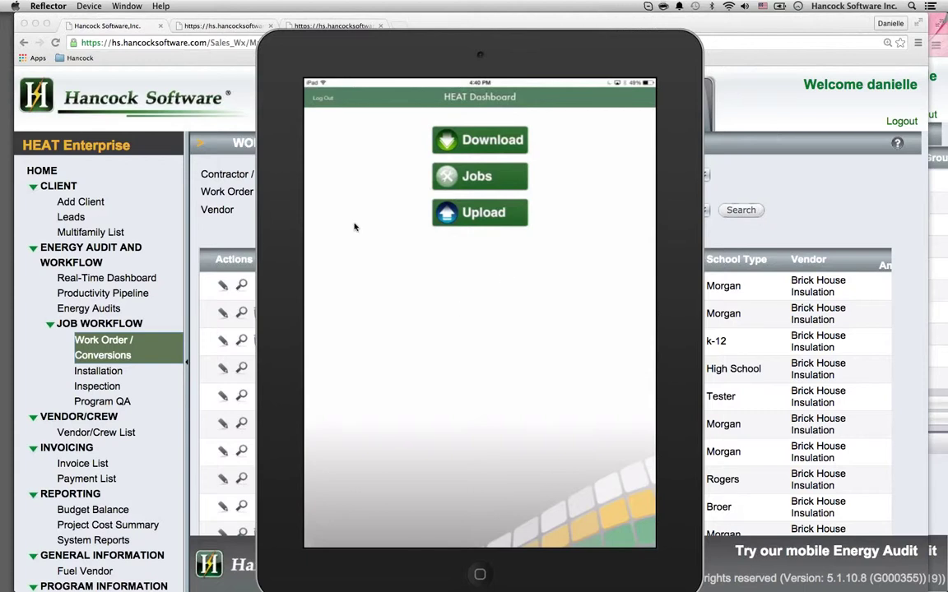
pyautogui.press('super+Tab')
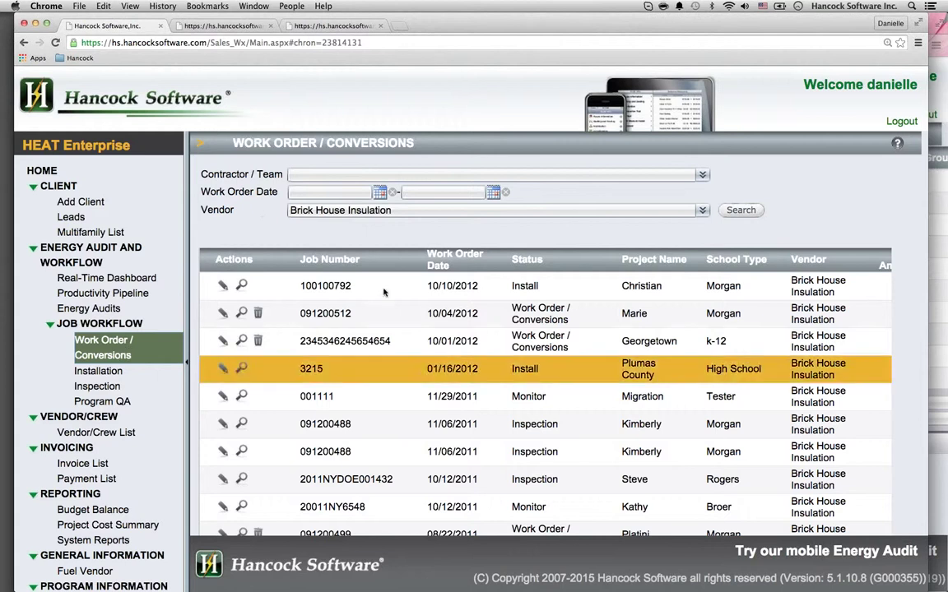
# Step: Bring Chrome forward and browse the Brick House Insulation Work Order / Conversions list
pyautogui.click(346, 322)
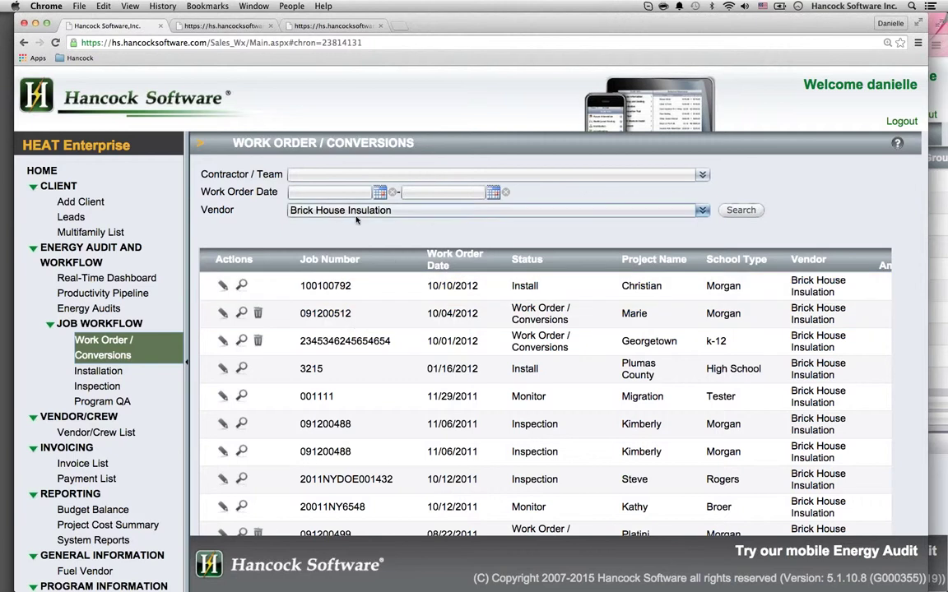
pyautogui.scroll(-1, 492, 374)
pyautogui.hscroll(1, 492, 374)
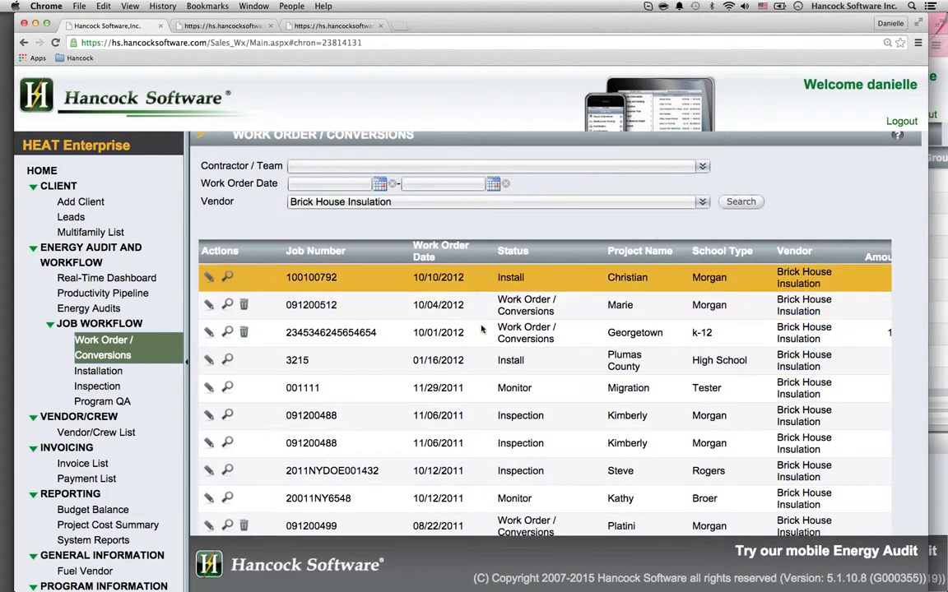
pyautogui.scroll(-3, 504, 414)
pyautogui.hscroll(1, 503, 414)
pyautogui.scroll(-1, 503, 413)
pyautogui.hscroll(-1, 503, 414)
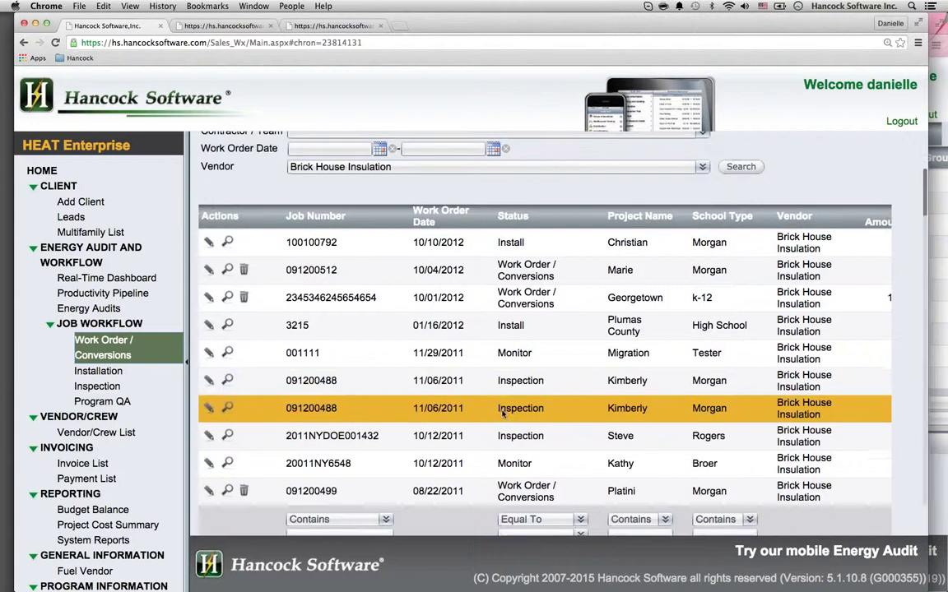
pyautogui.scroll(-1, 503, 414)
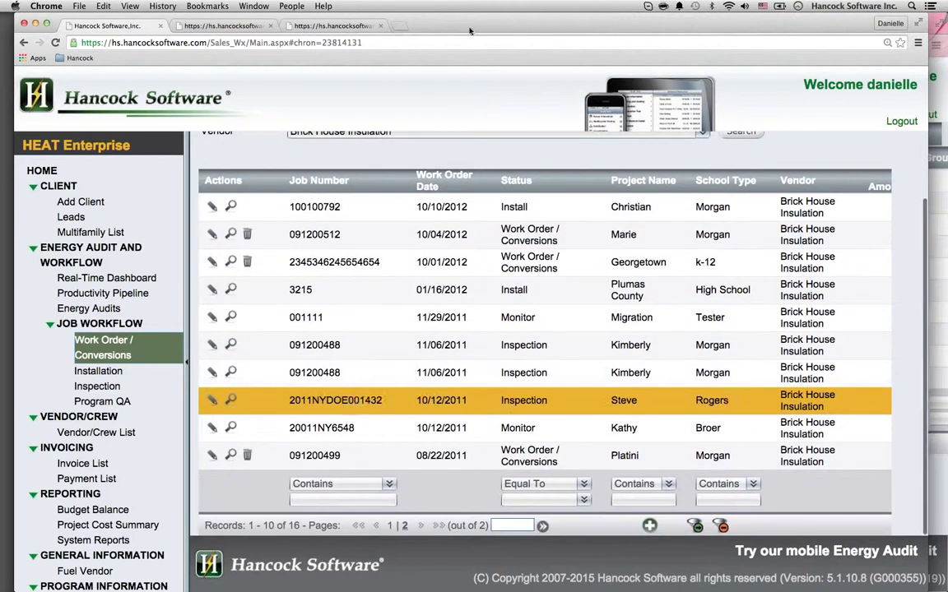
# Step: Review the Work Order Report's measures, group sections and FLIR photo, then return to the list
pyautogui.click(347, 26)
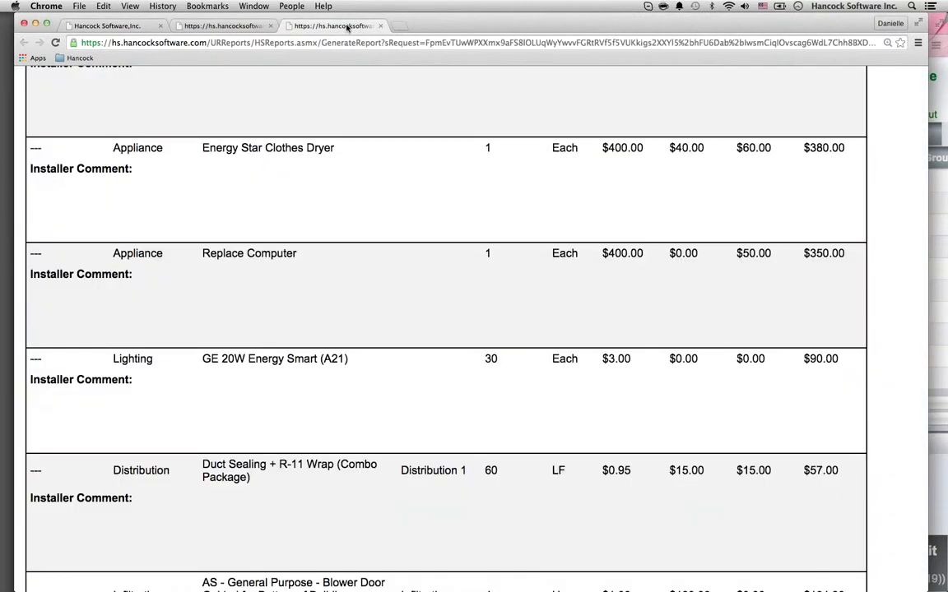
pyautogui.scroll(10, 358, 258)
pyautogui.scroll(-8, 358, 260)
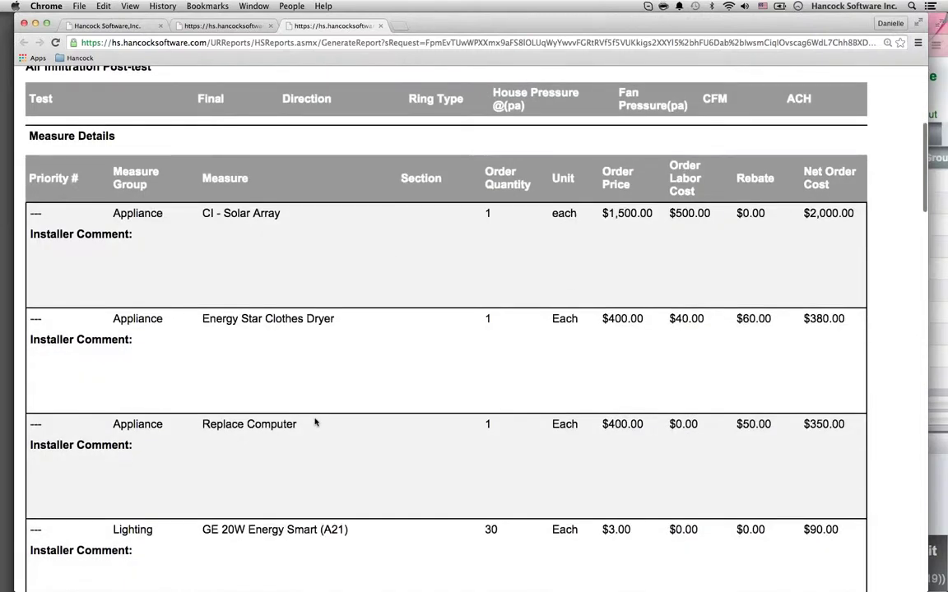
pyautogui.scroll(-9, 315, 422)
pyautogui.scroll(-20, 314, 422)
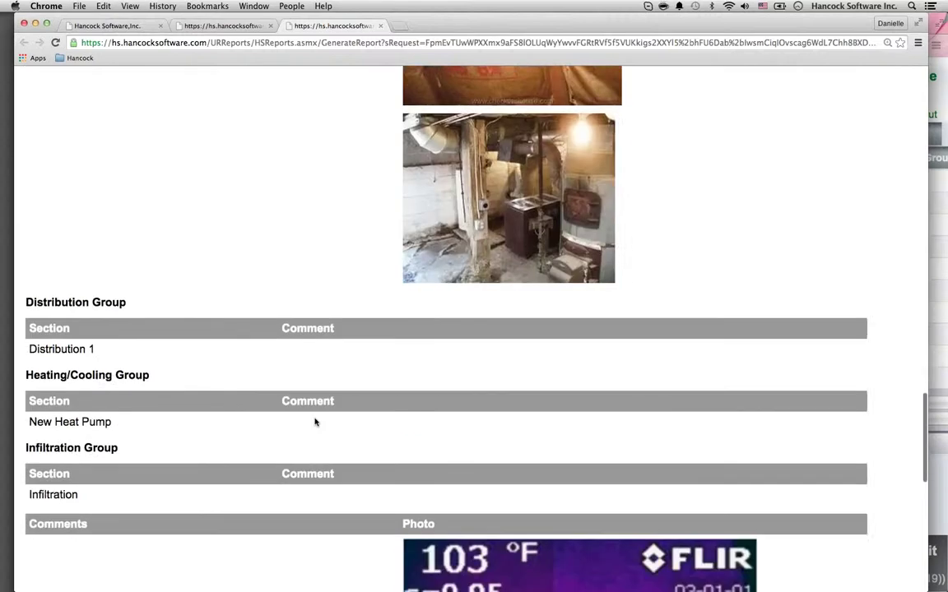
pyautogui.scroll(-4, 314, 422)
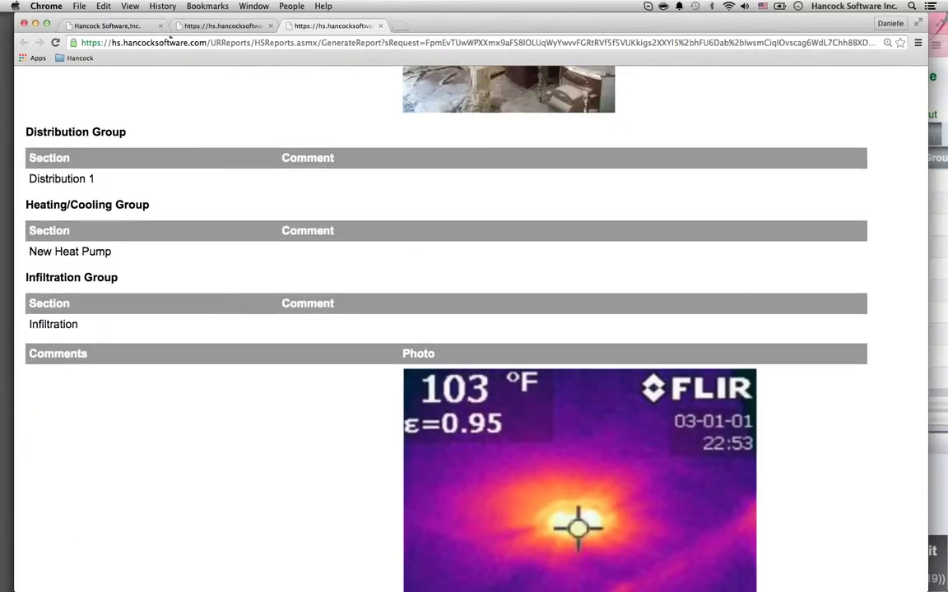
pyautogui.click(129, 27)
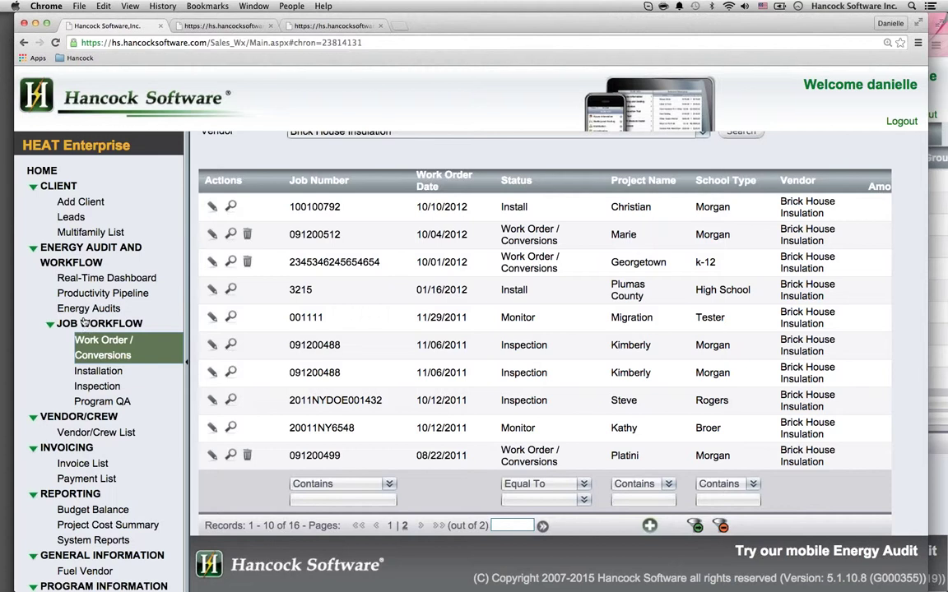
# Step: View the Inspection list, hop to Reflector and back, then open Program QA
pyautogui.click(97, 387)
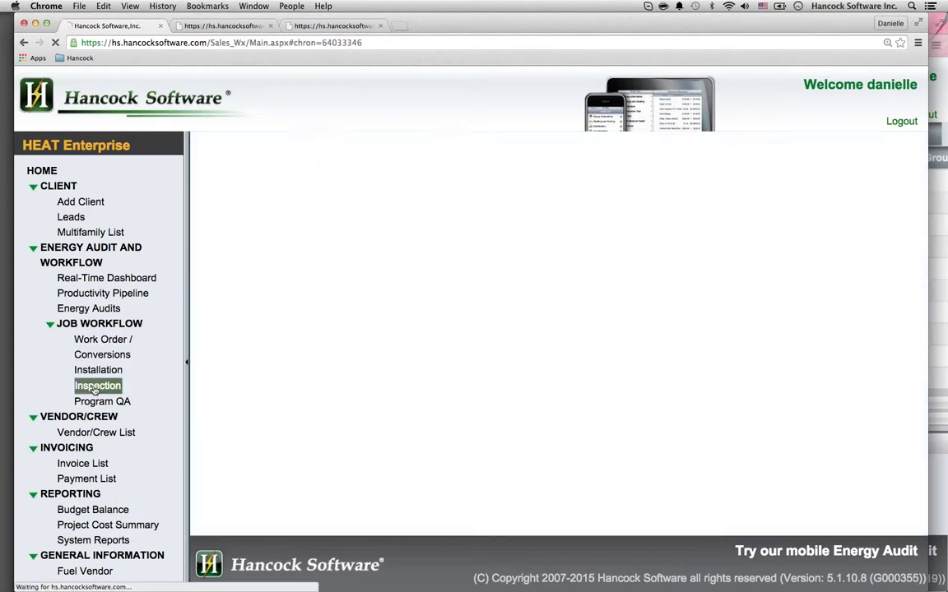
pyautogui.press('super+Tab')
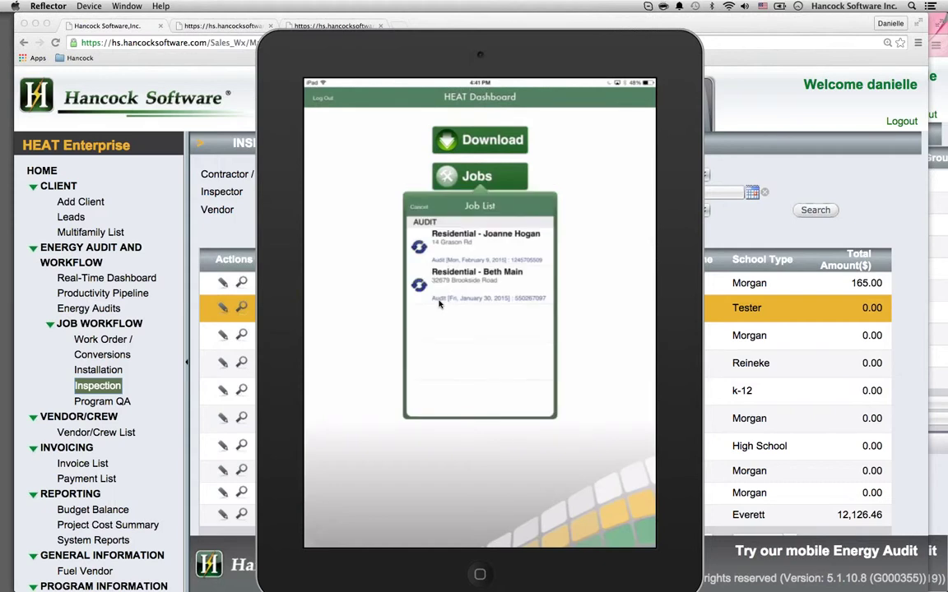
pyautogui.click(111, 401)
pyautogui.click(105, 401)
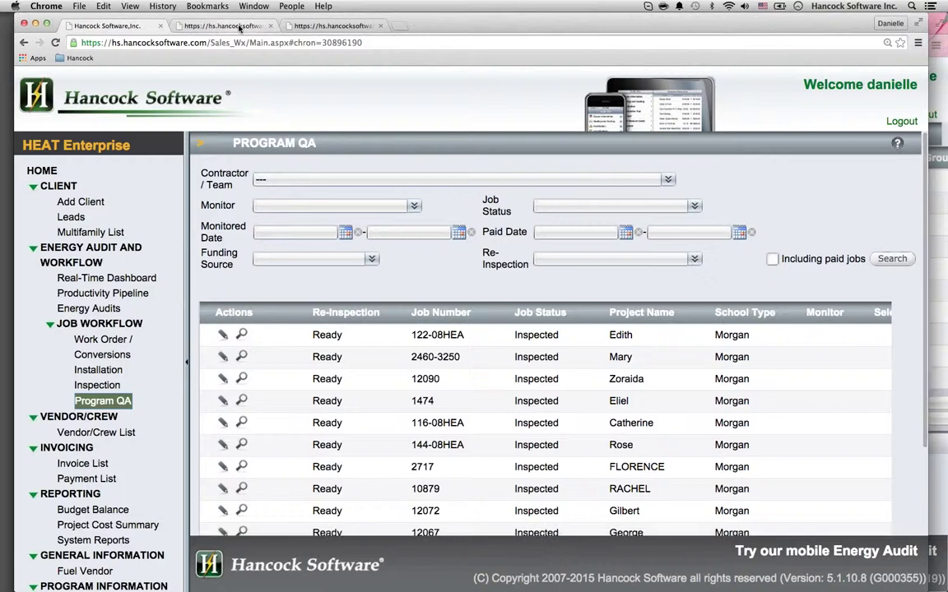
pyautogui.click(218, 25)
pyautogui.scroll(-1, 292, 283)
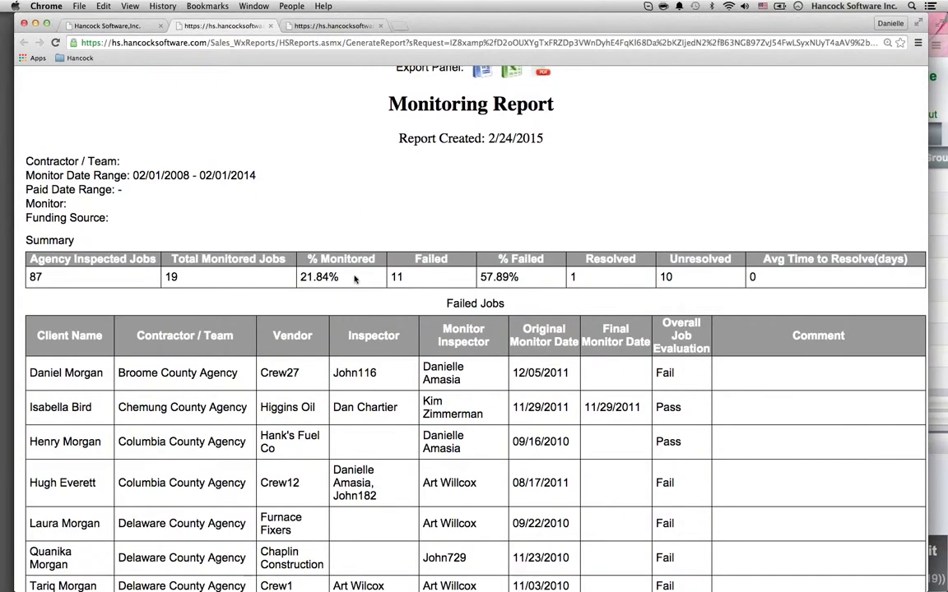
pyautogui.moveTo(350, 277); pyautogui.dragTo(293, 277)
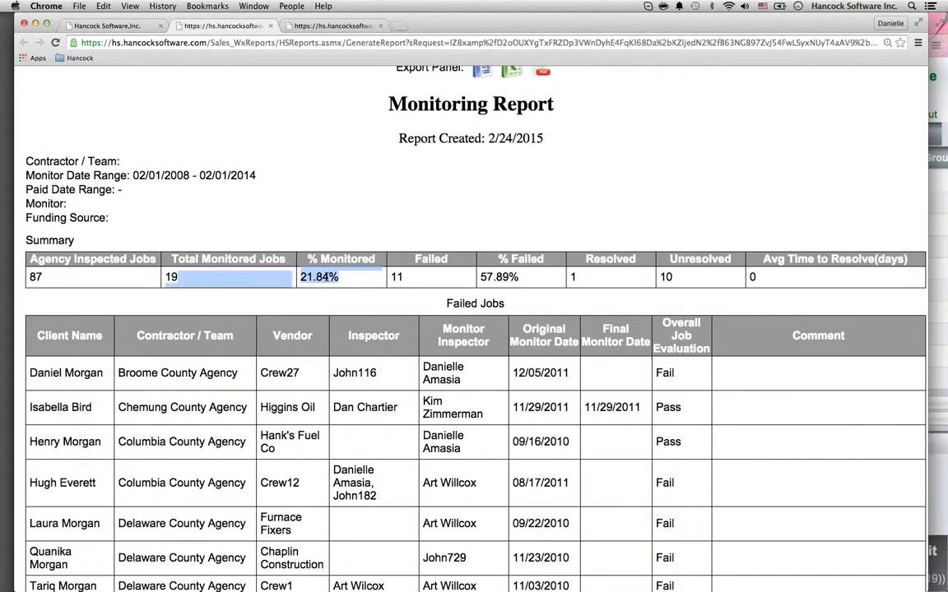
pyautogui.click(346, 277)
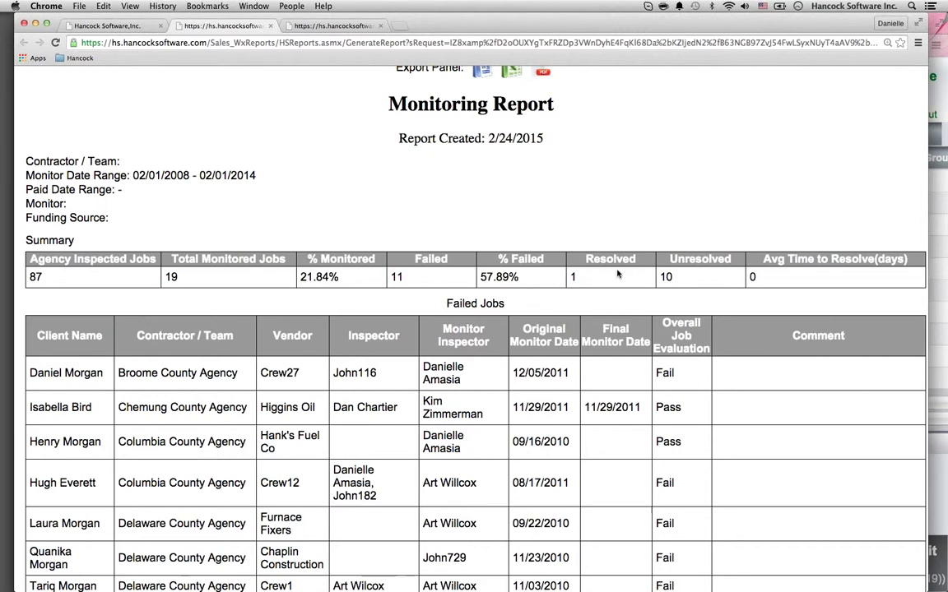
pyautogui.scroll(-5, 539, 425)
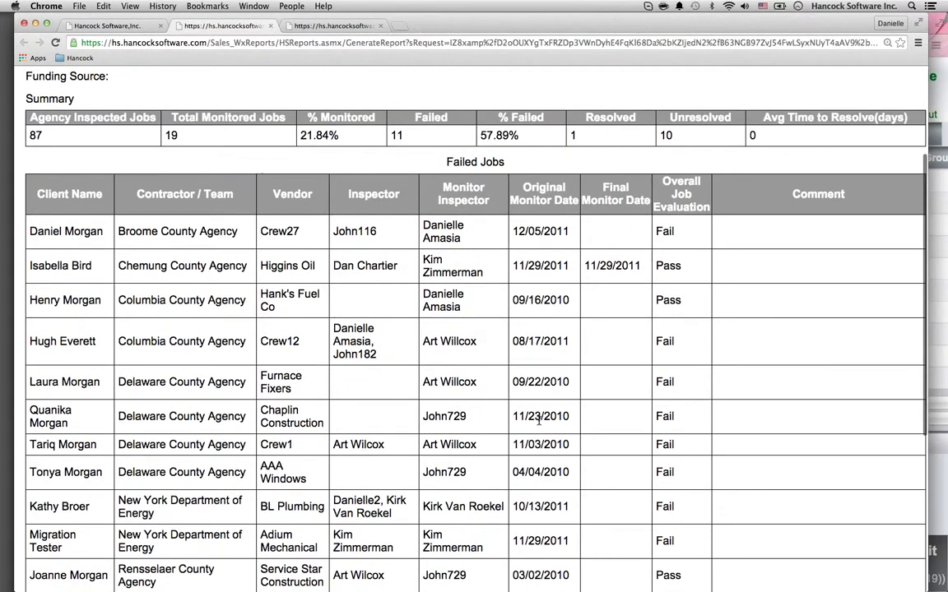
pyautogui.scroll(4, 493, 379)
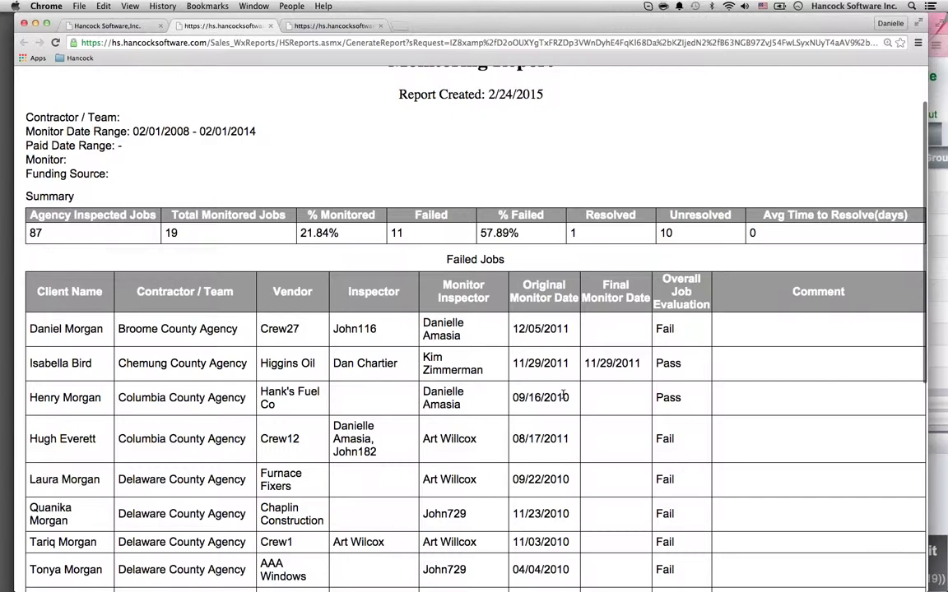
pyautogui.scroll(-8, 527, 354)
pyautogui.scroll(-1, 560, 399)
pyautogui.scroll(10, 576, 395)
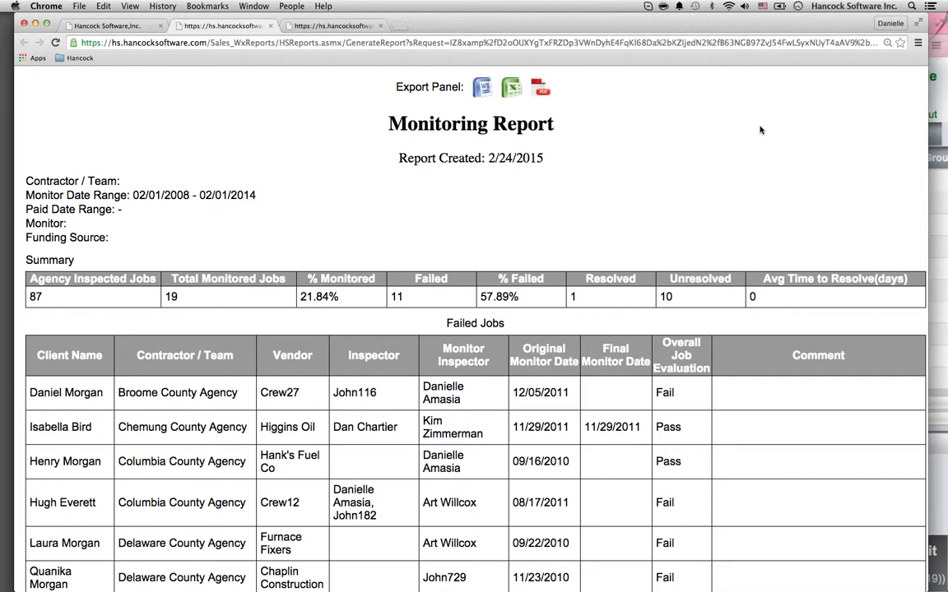
# Step: Bring up the Low Income summary workbook and highlight the audit count, annualized energy savings and peak demand reduction
pyautogui.press('super+1')
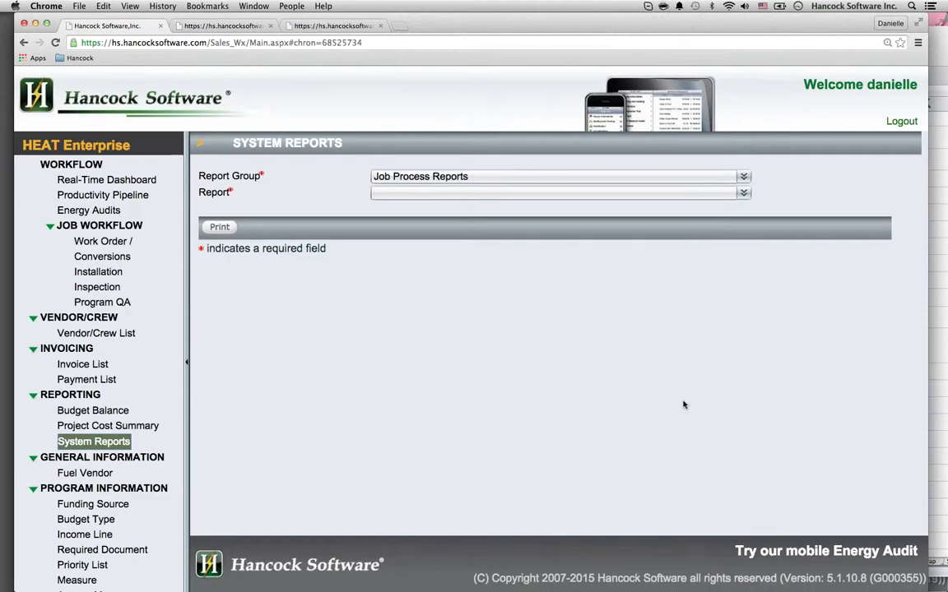
pyautogui.press('super+Tab')
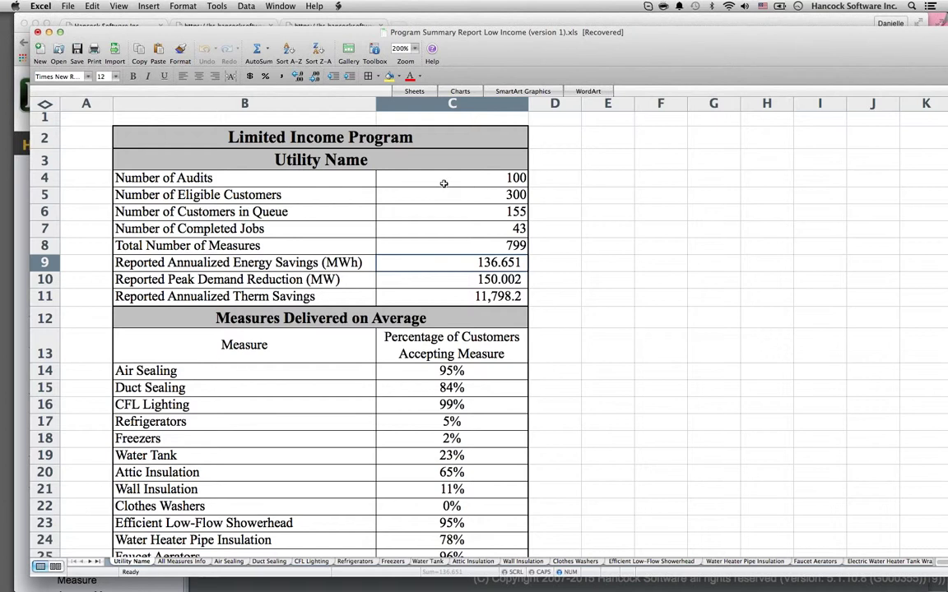
pyautogui.click(385, 184)
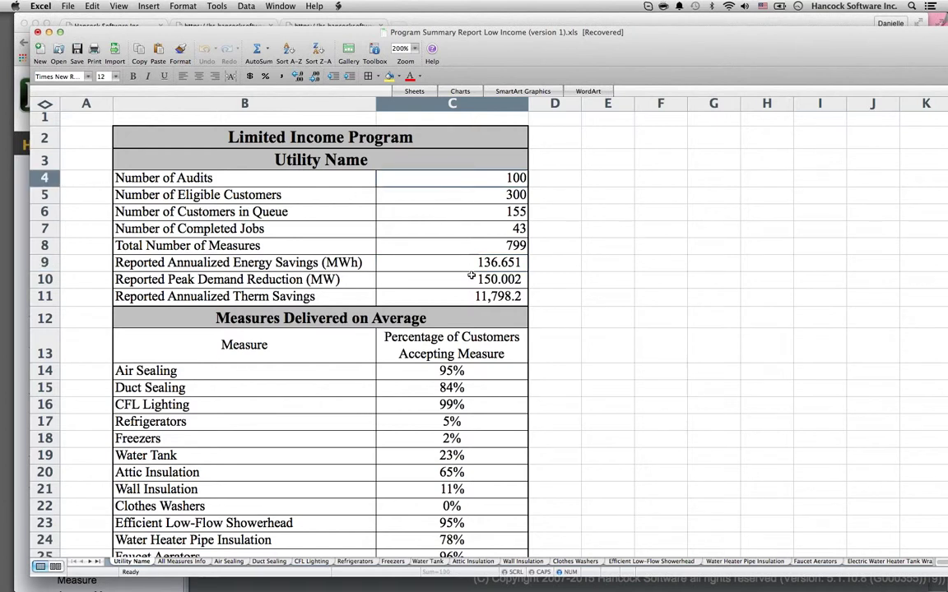
pyautogui.click(428, 263)
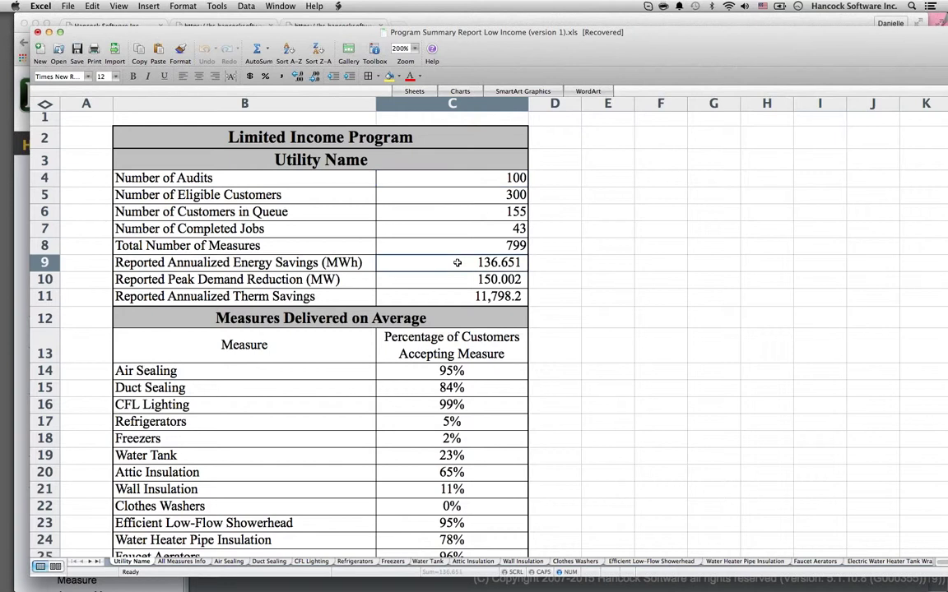
pyautogui.click(340, 280)
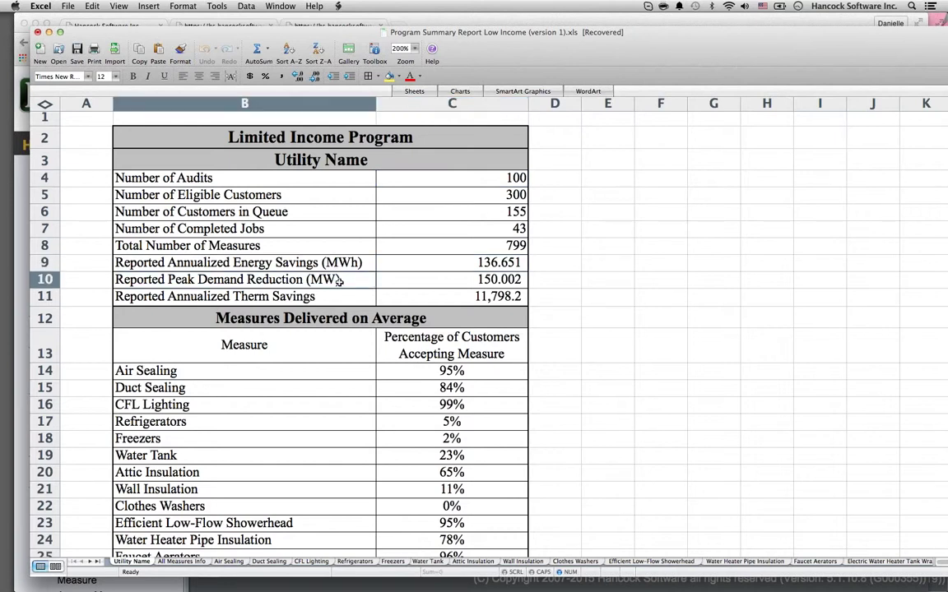
# Step: Highlight the annualized therm savings, then show the All Measures Info sheet
pyautogui.scroll(-3, 385, 381)
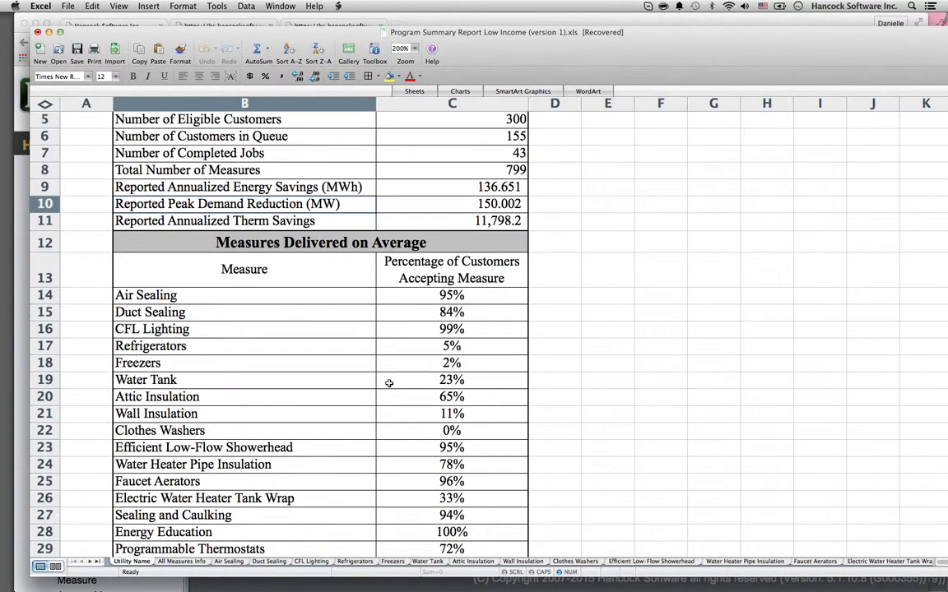
pyautogui.click(477, 226)
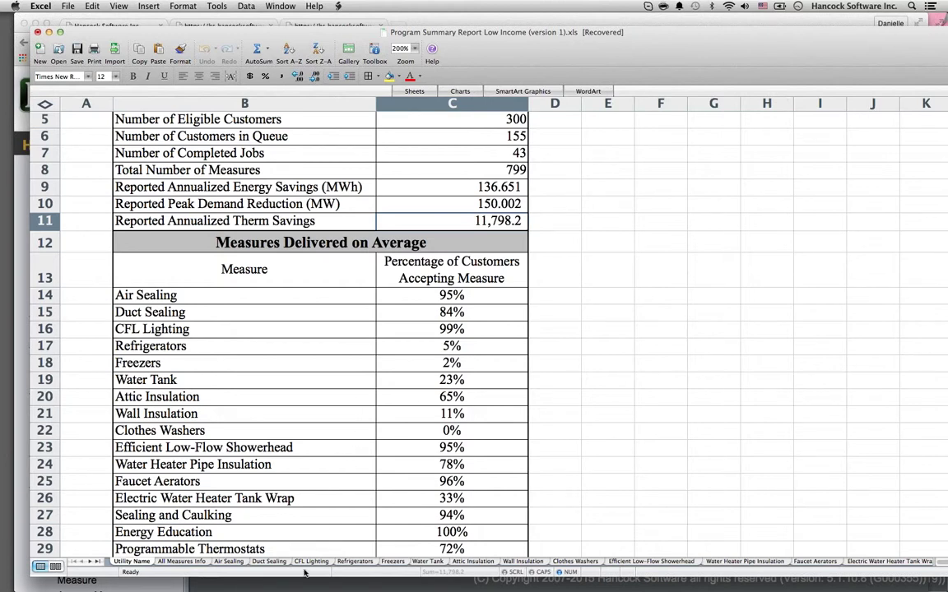
pyautogui.click(186, 563)
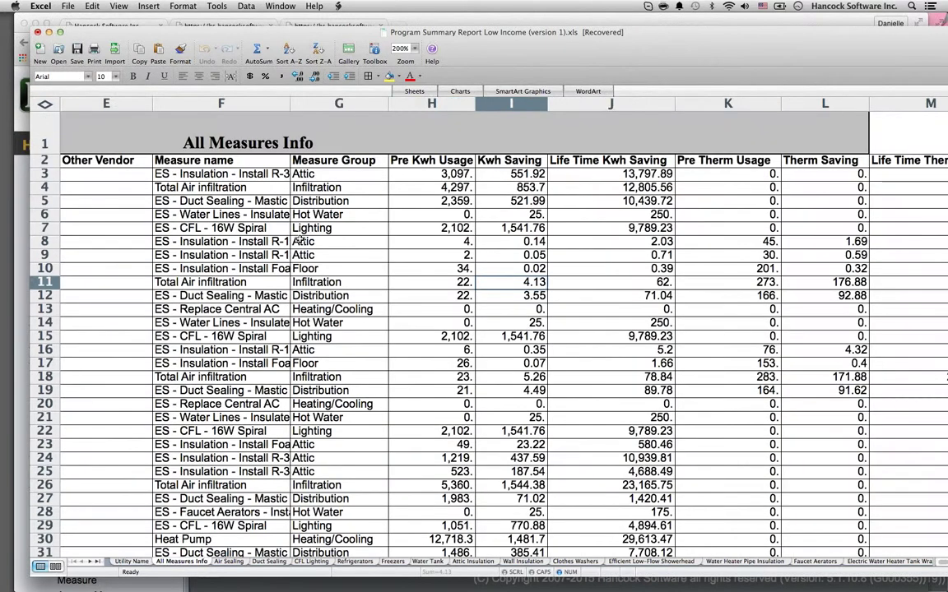
pyautogui.hscroll(3, 516, 283)
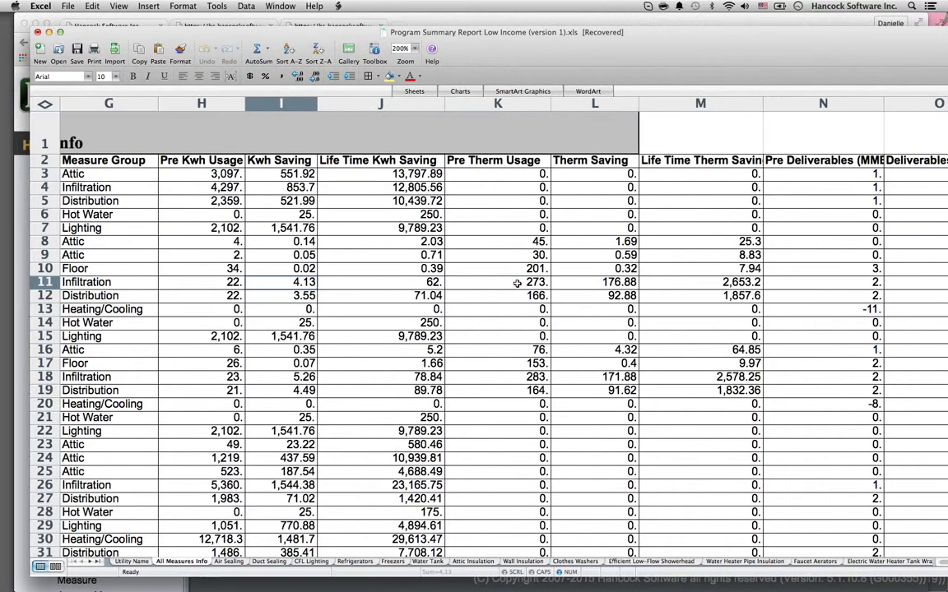
pyautogui.hscroll(2, 517, 283)
pyautogui.hscroll(-2, 517, 283)
pyautogui.hscroll(-4, 516, 283)
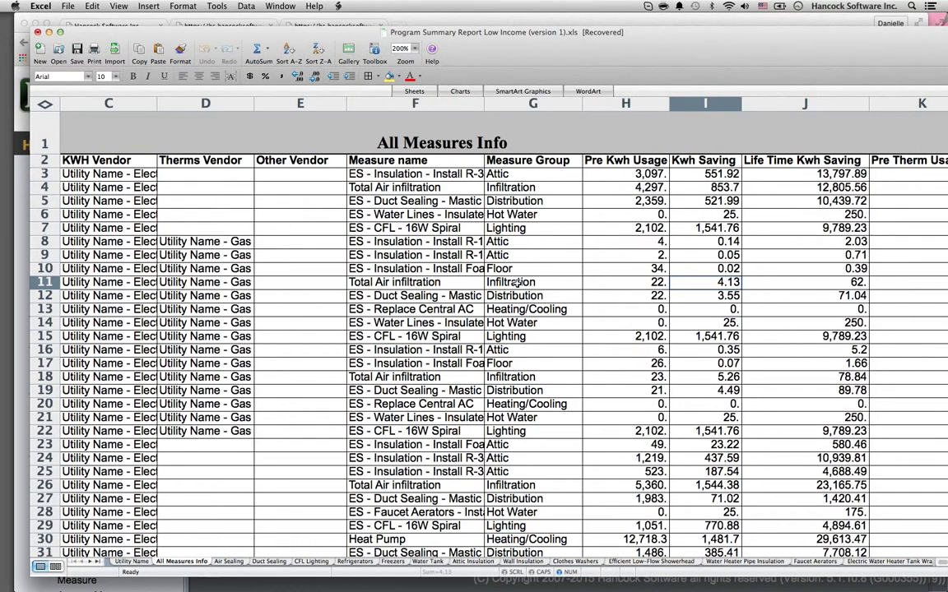
pyautogui.hscroll(2, 611, 204)
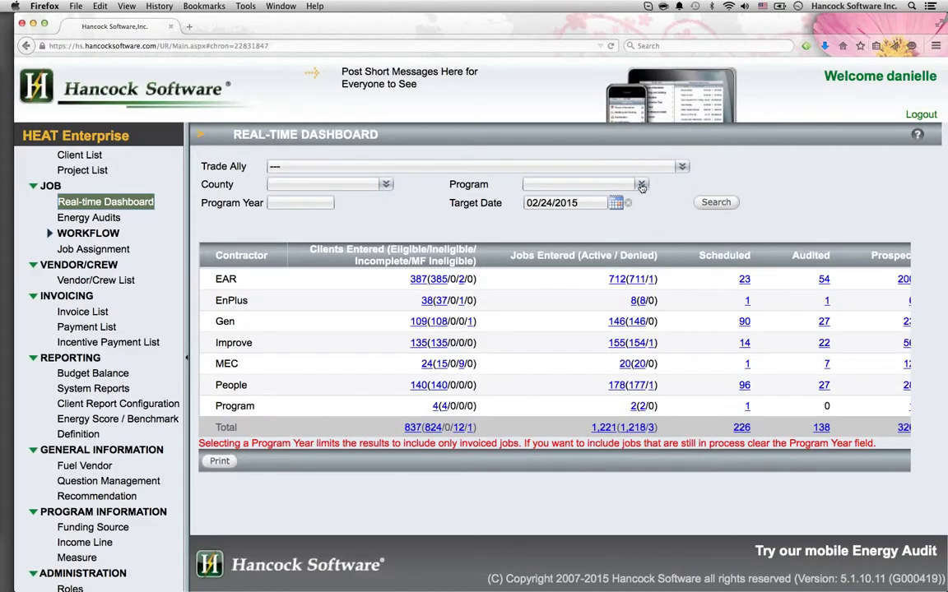
# Step: Filter the Real-Time Dashboard to Low Income and review the results: 415 clients, 453 jobs
pyautogui.click(641, 185)
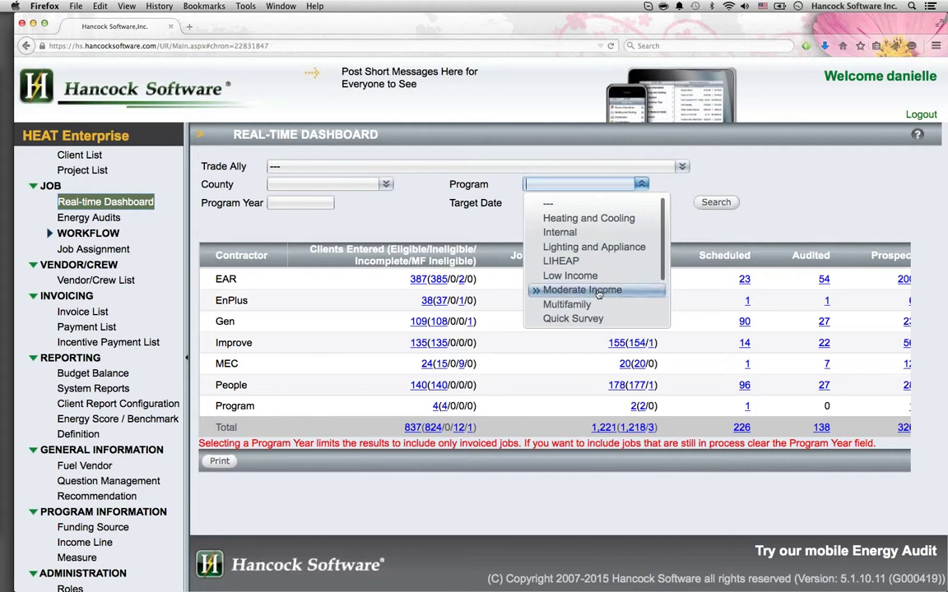
pyautogui.click(576, 276)
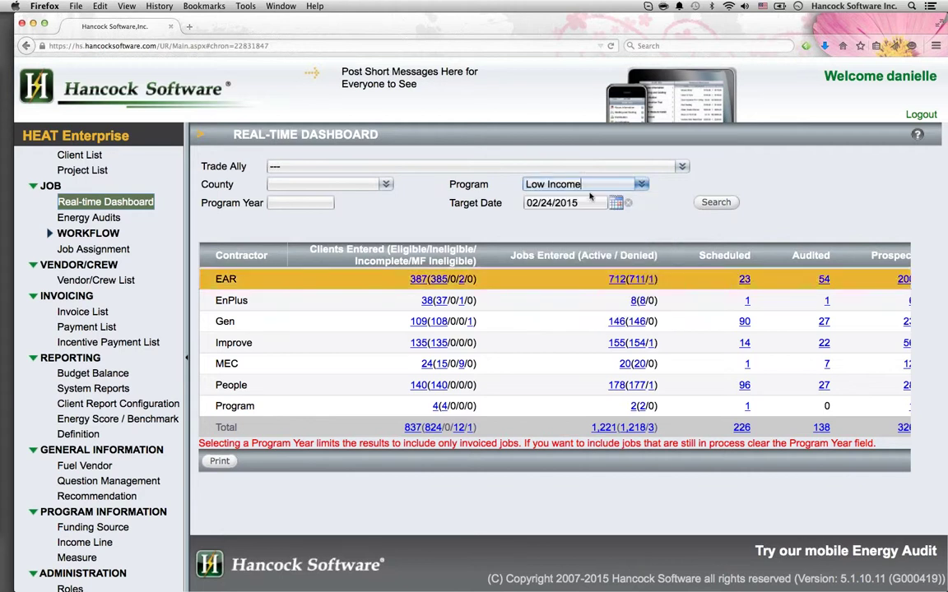
pyautogui.click(712, 203)
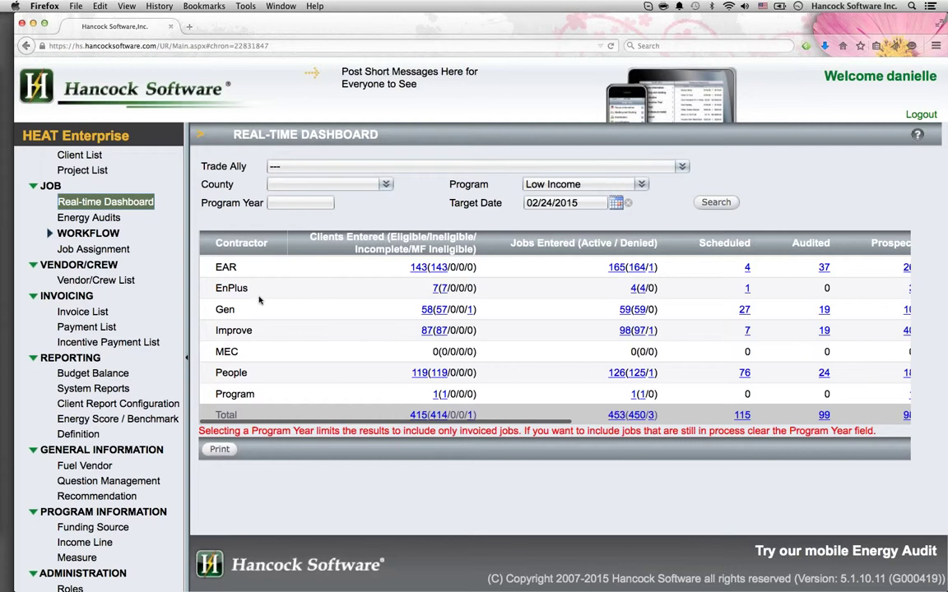
pyautogui.hscroll(5, 444, 346)
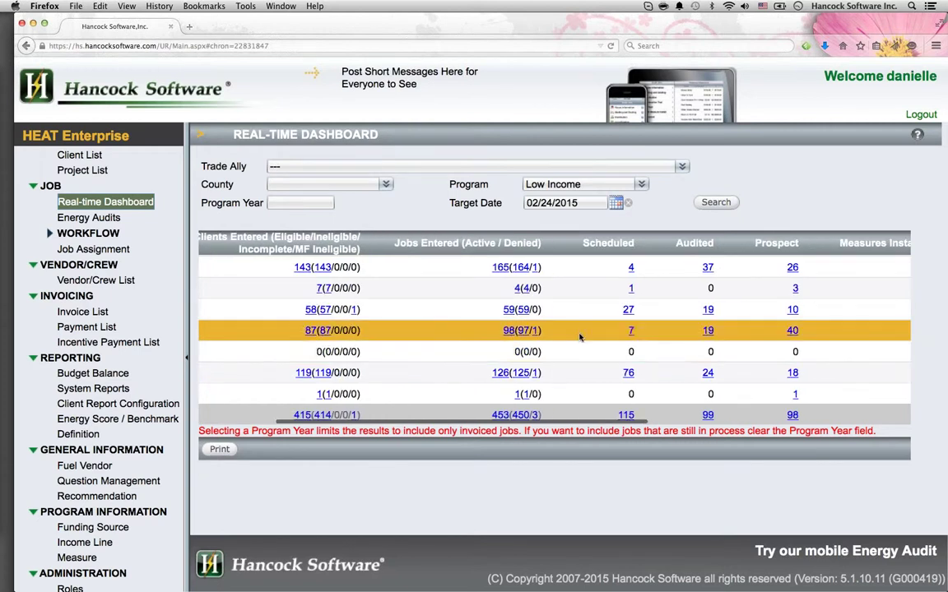
pyautogui.hscroll(3, 579, 333)
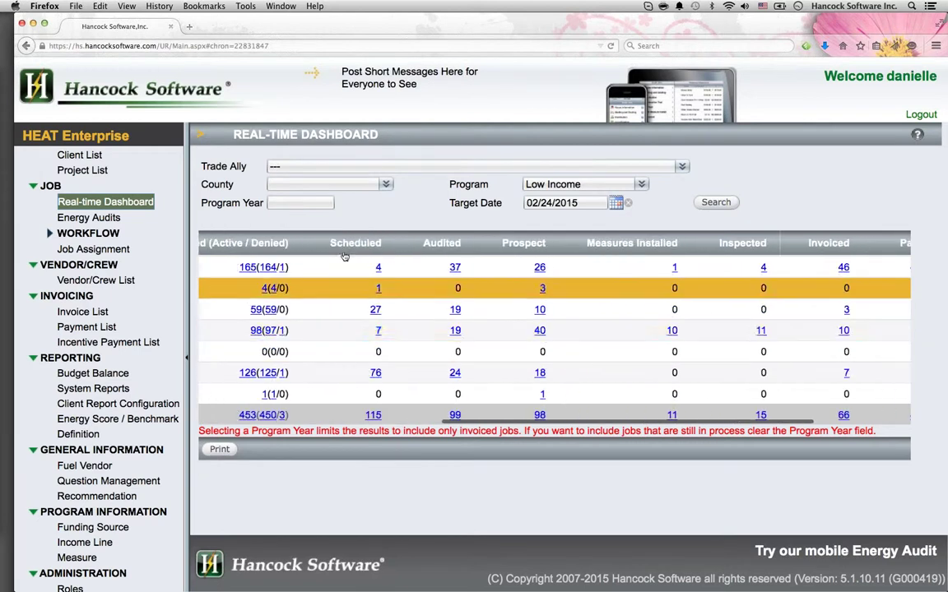
pyautogui.hscroll(4, 403, 309)
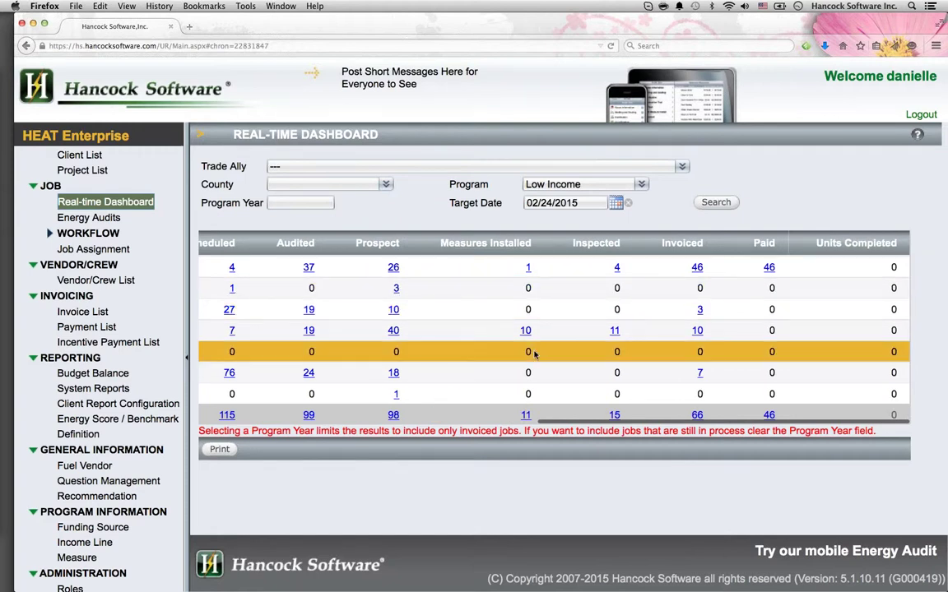
pyautogui.hscroll(-5, 470, 352)
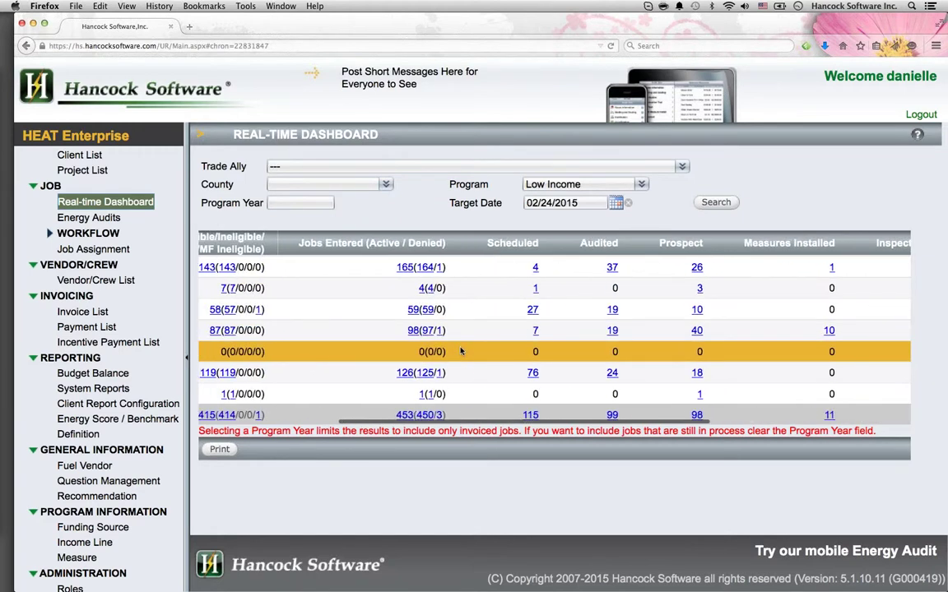
pyautogui.hscroll(-3, 461, 352)
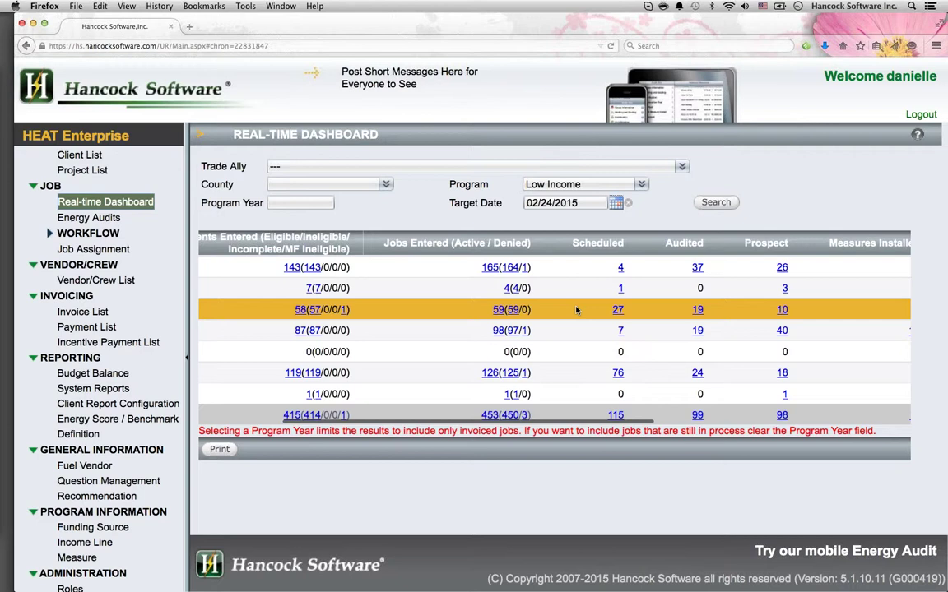
pyautogui.hscroll(-3, 579, 309)
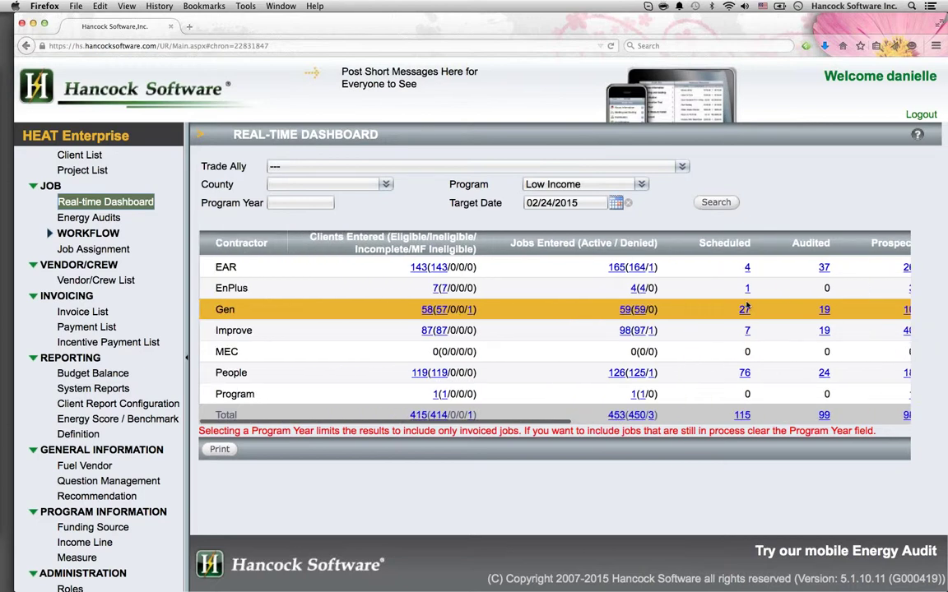
pyautogui.hscroll(-1, 533, 304)
# Step: Filter the dashboard to the Moderate Income program, showing 234 clients and 306 jobs
pyautogui.click(566, 188)
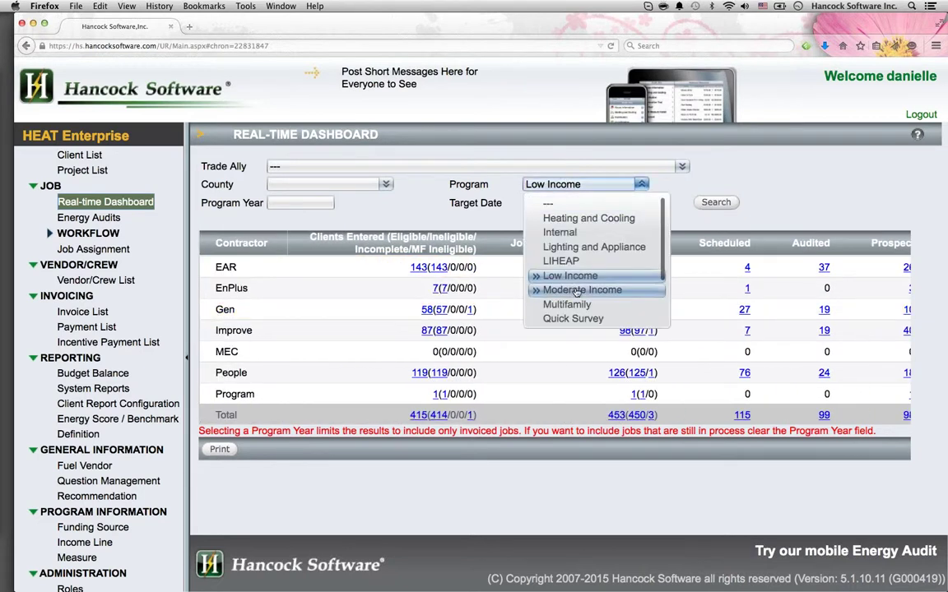
pyautogui.click(520, 260)
pyautogui.click(715, 203)
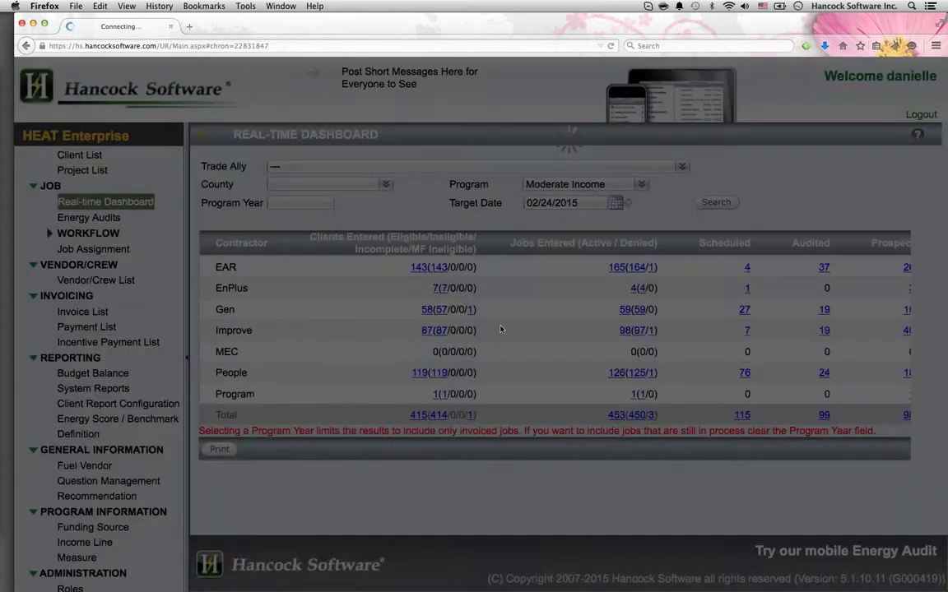